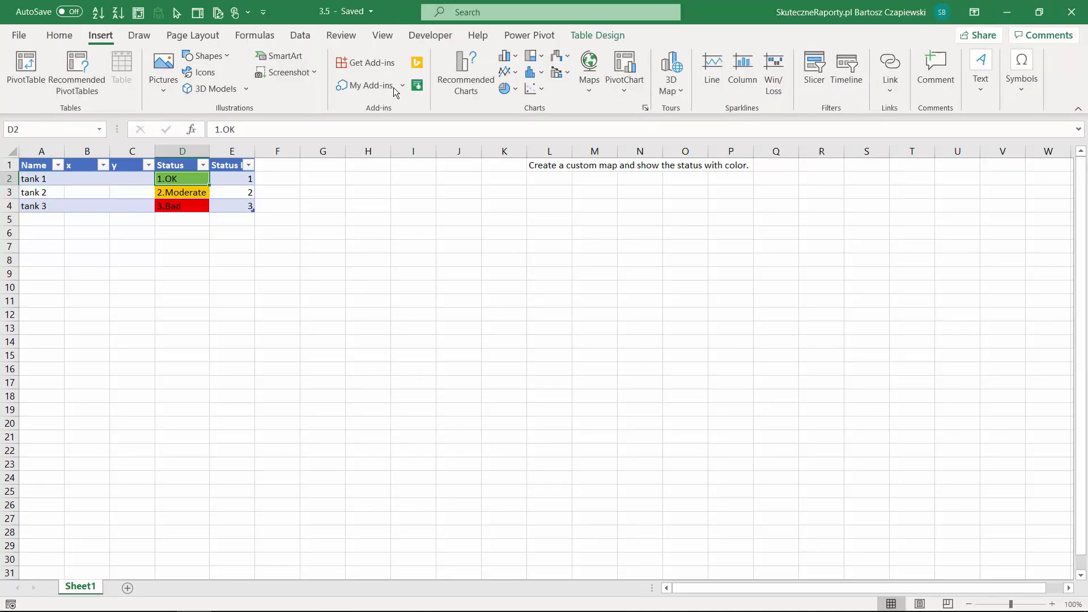
# - Launch 3D Maps from Insert and start a new scene on a custom map
pyautogui.click(669, 91)
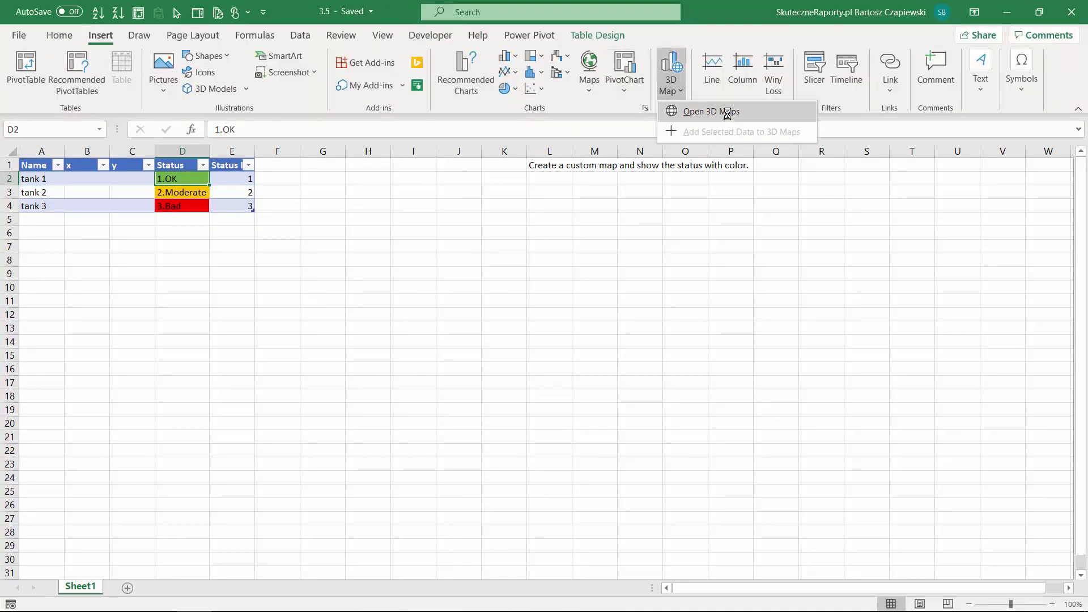
pyautogui.click(723, 116)
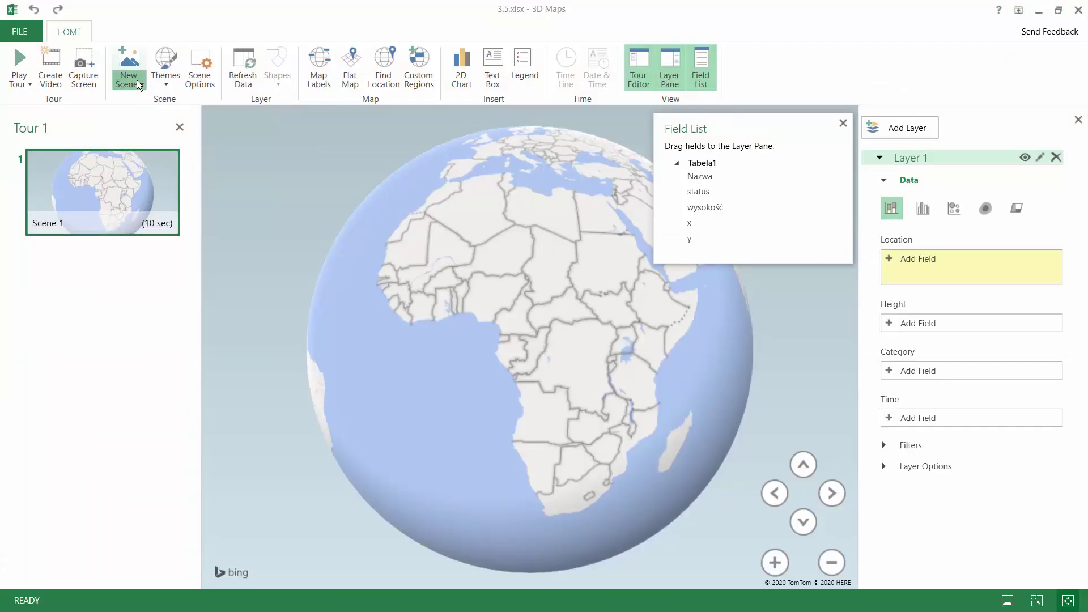
pyautogui.click(137, 80)
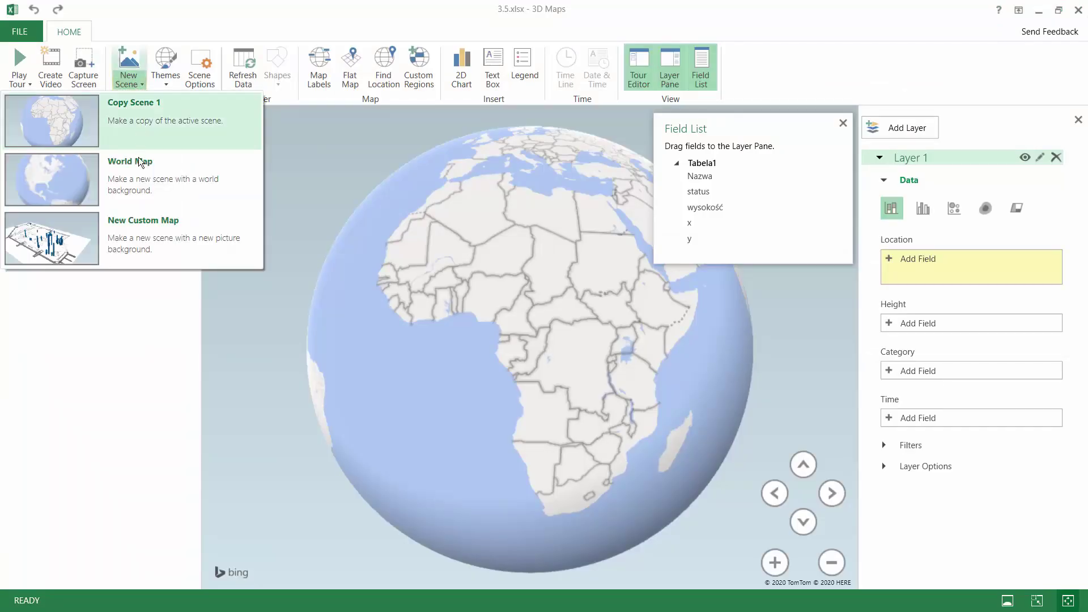
pyautogui.click(135, 233)
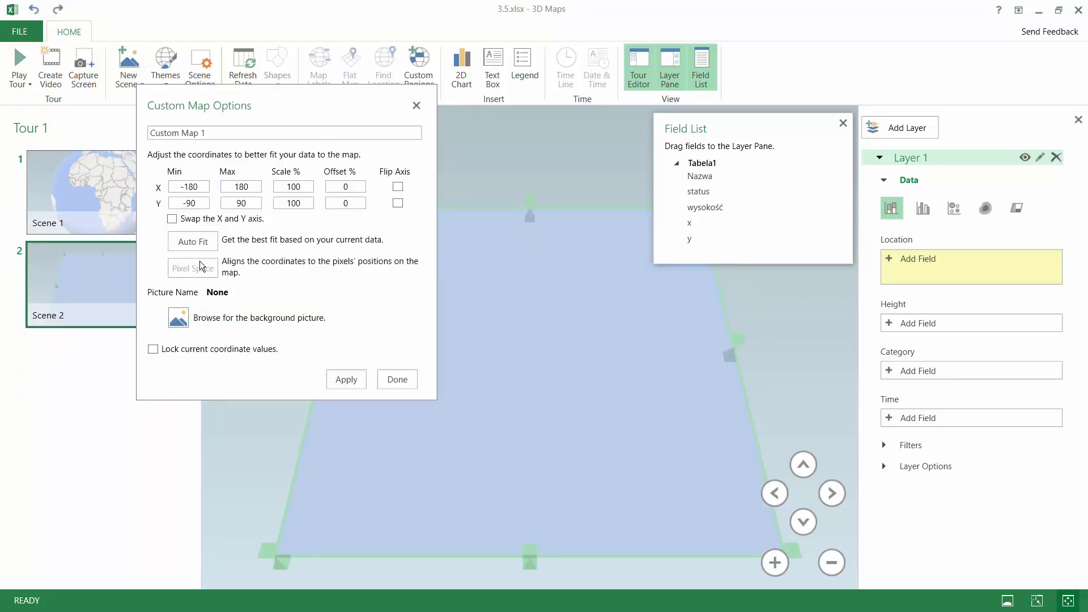
# - Load the factory plan picture as the custom map's background
pyautogui.click(178, 317)
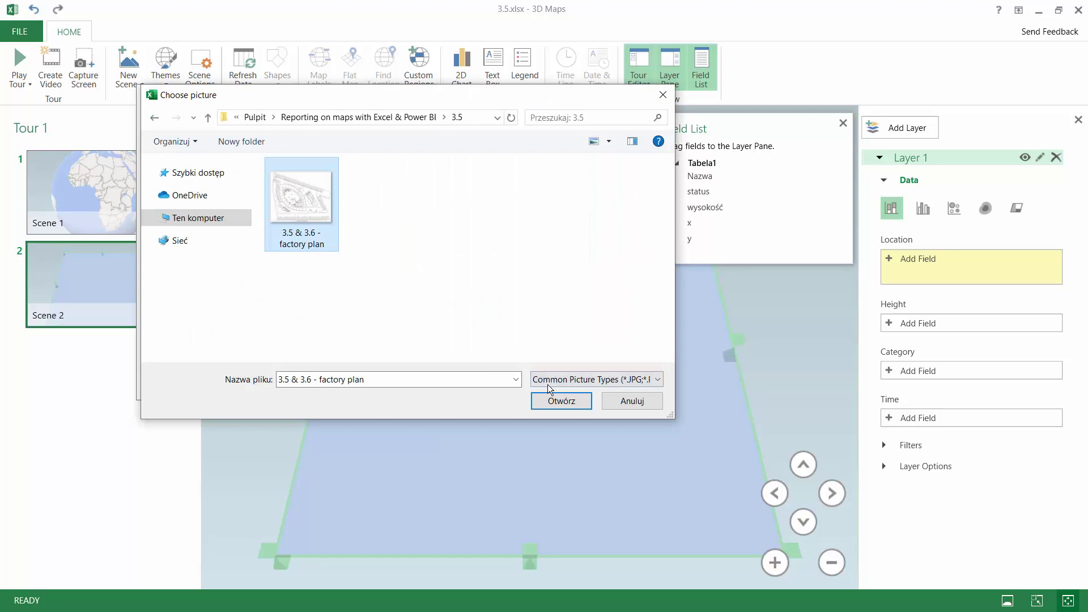
pyautogui.click(553, 402)
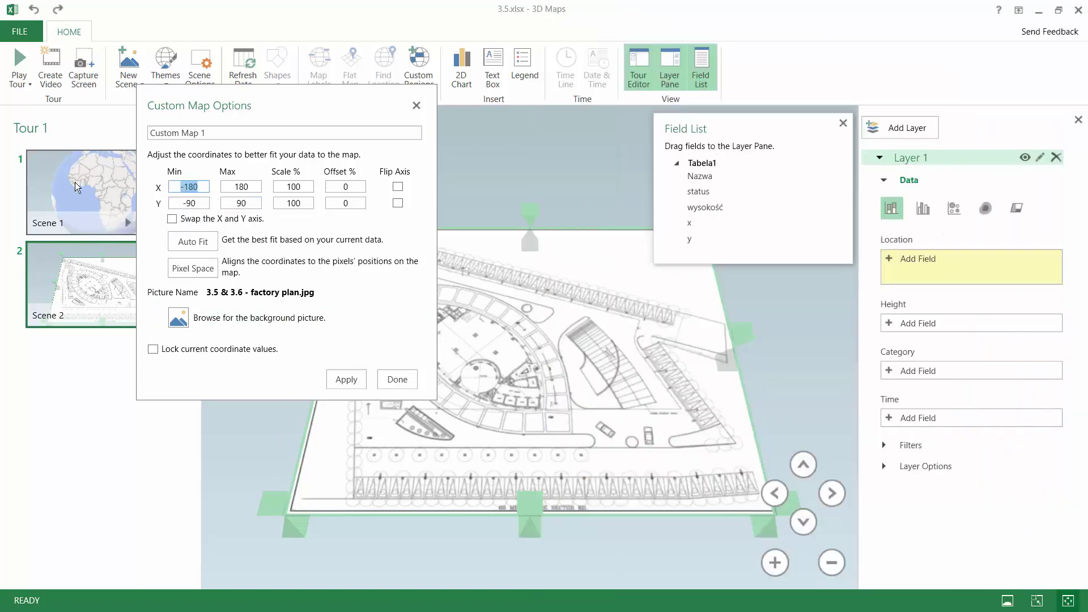
pyautogui.write('0')
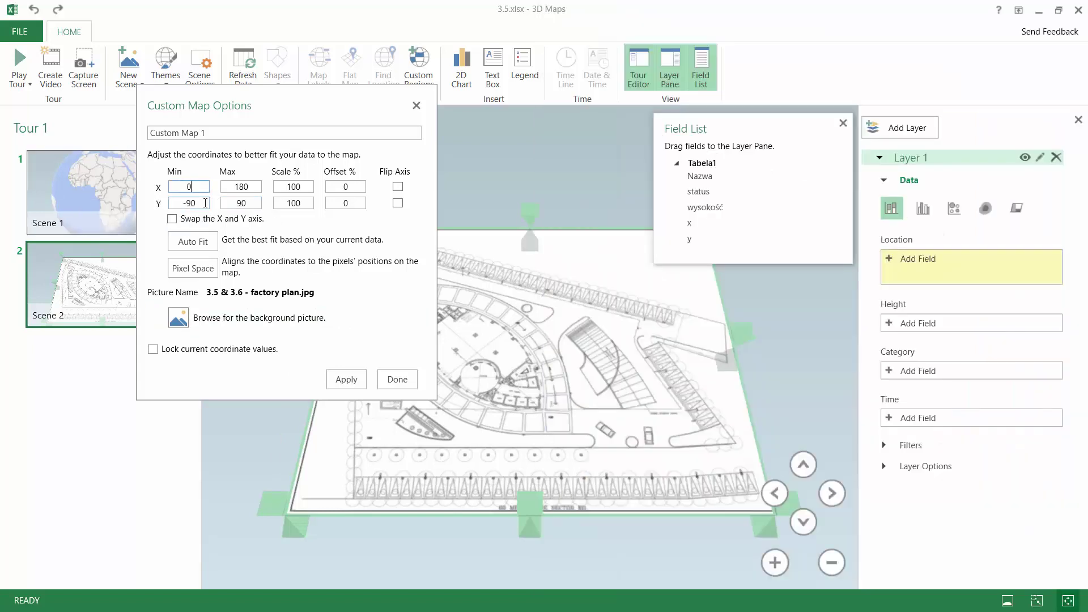
# - Set the map coordinates to X 0–768, Y 0–642 with the Y axis flipped, and apply
pyautogui.doubleClick(192, 203)
pyautogui.write('0')
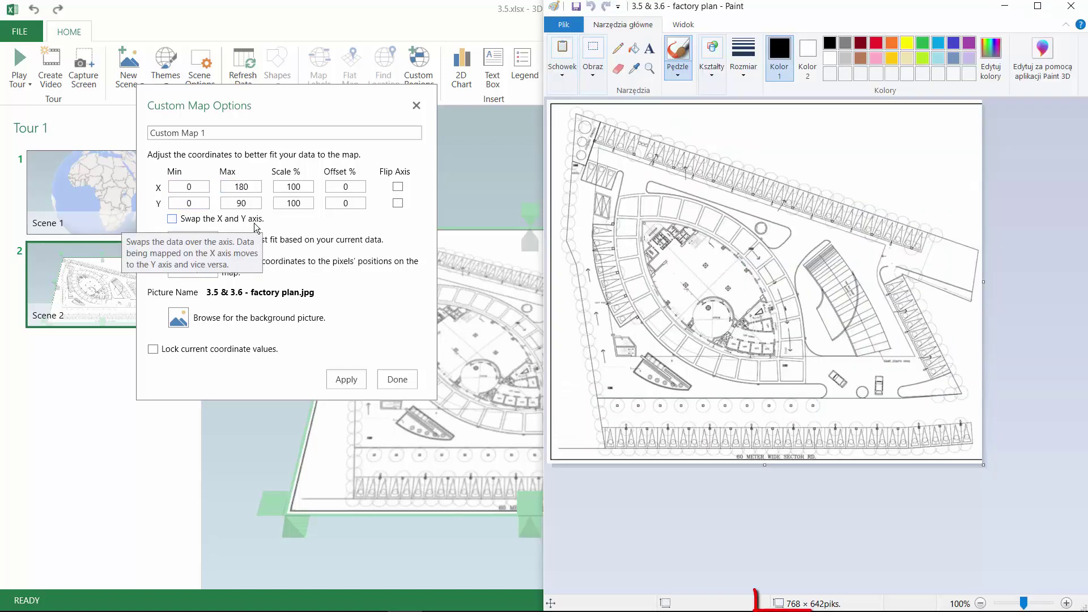
pyautogui.doubleClick(241, 187)
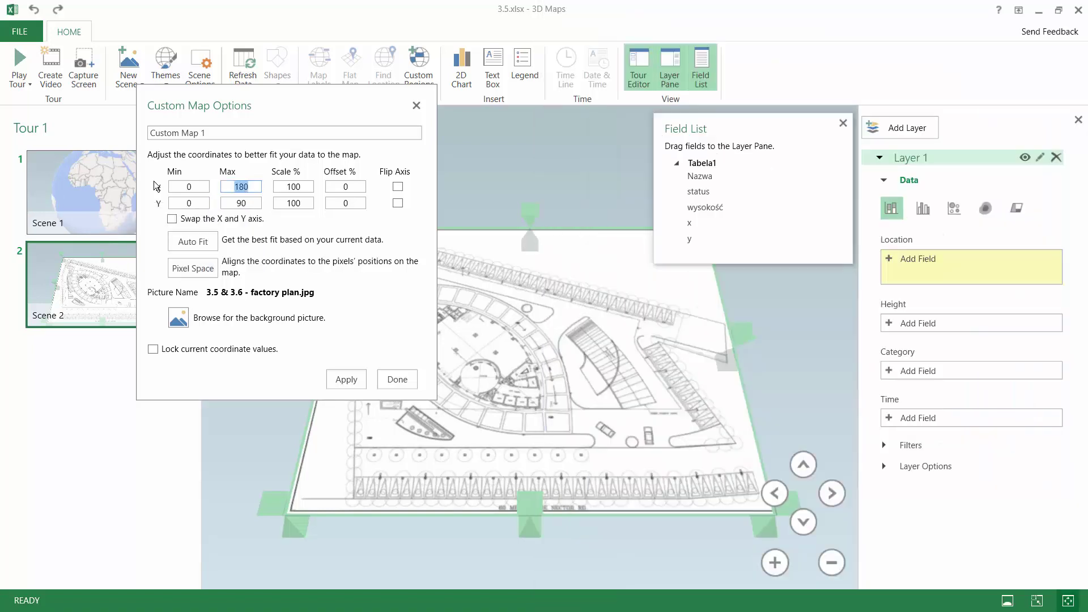
pyautogui.write('798')
pyautogui.press('Tab')
pyautogui.write('642')
pyautogui.click(398, 203)
pyautogui.click(397, 380)
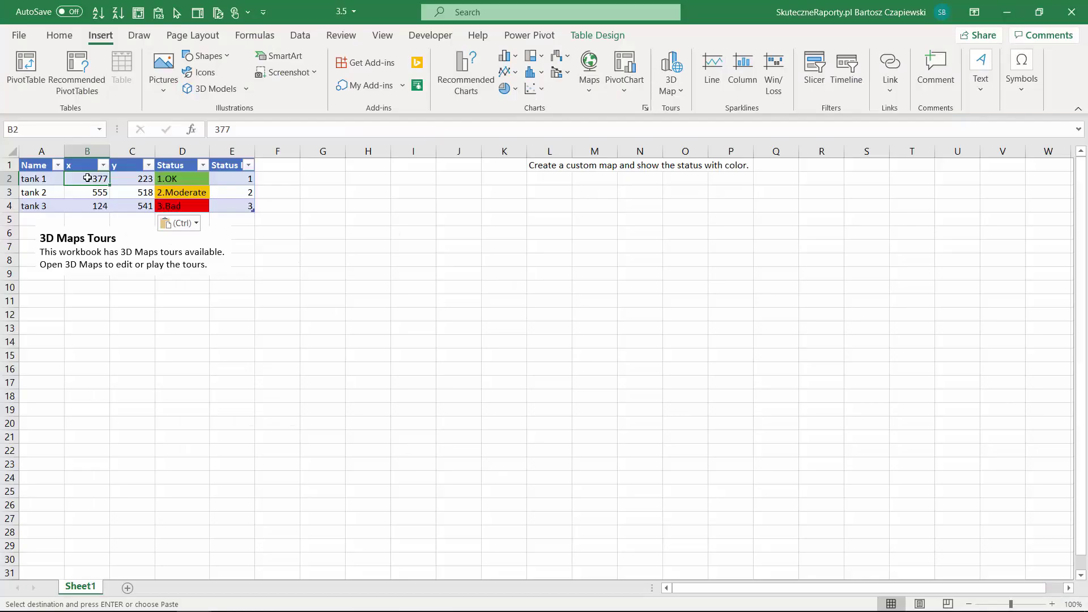
# - Confirm the pasted tank pixel coordinates in B2:C4 and refresh the map data
pyautogui.moveTo(88, 178); pyautogui.dragTo(130, 206)
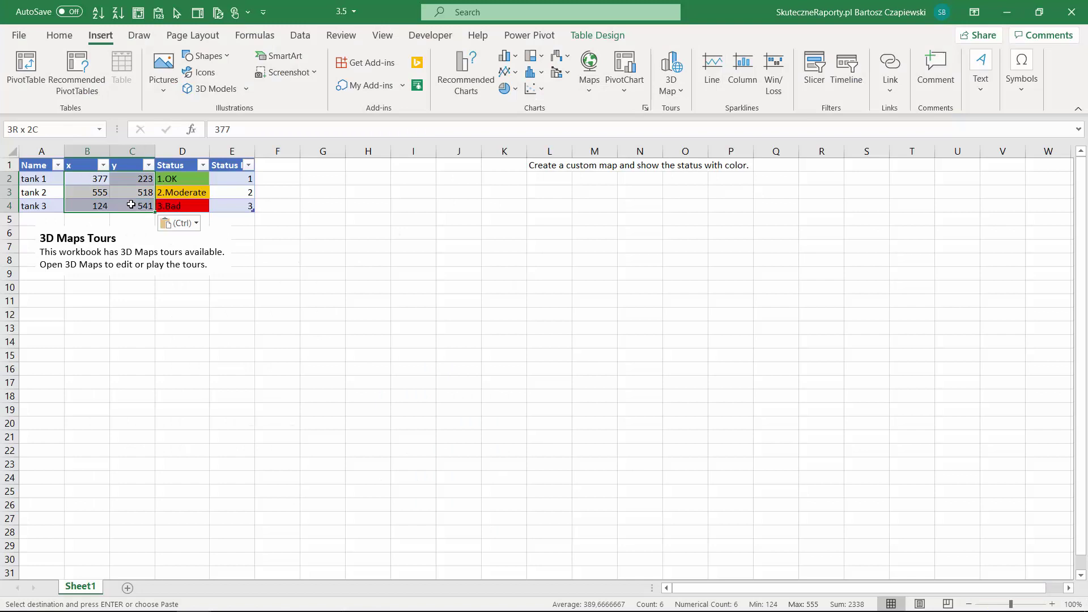
pyautogui.click(133, 181)
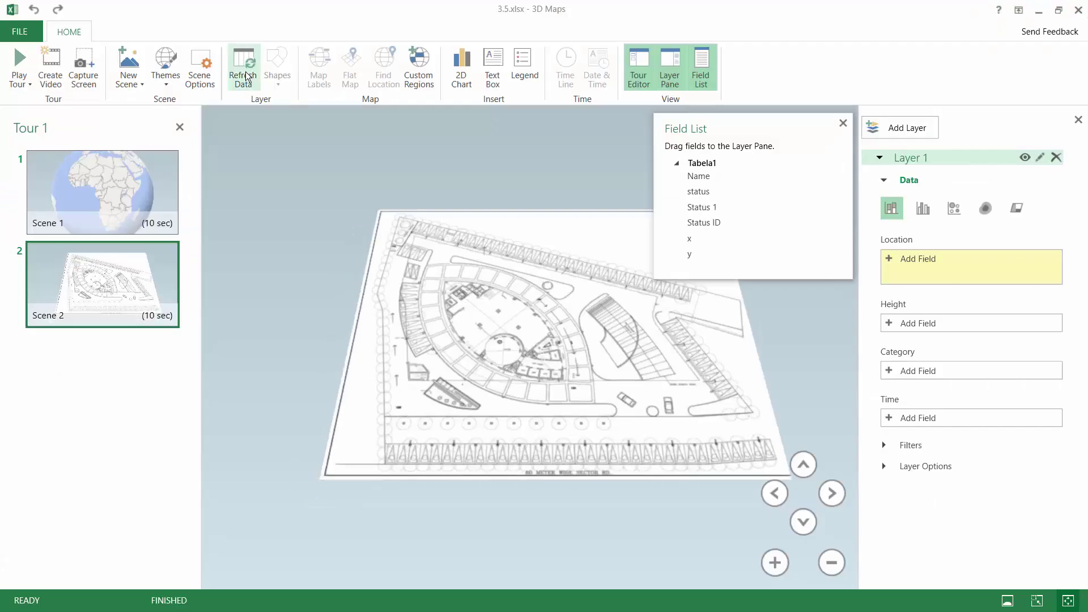
pyautogui.click(246, 72)
# - Set Location to use x as X Coordinate and y as Y Coordinate, placing the tank markers
pyautogui.click(917, 259)
pyautogui.click(911, 357)
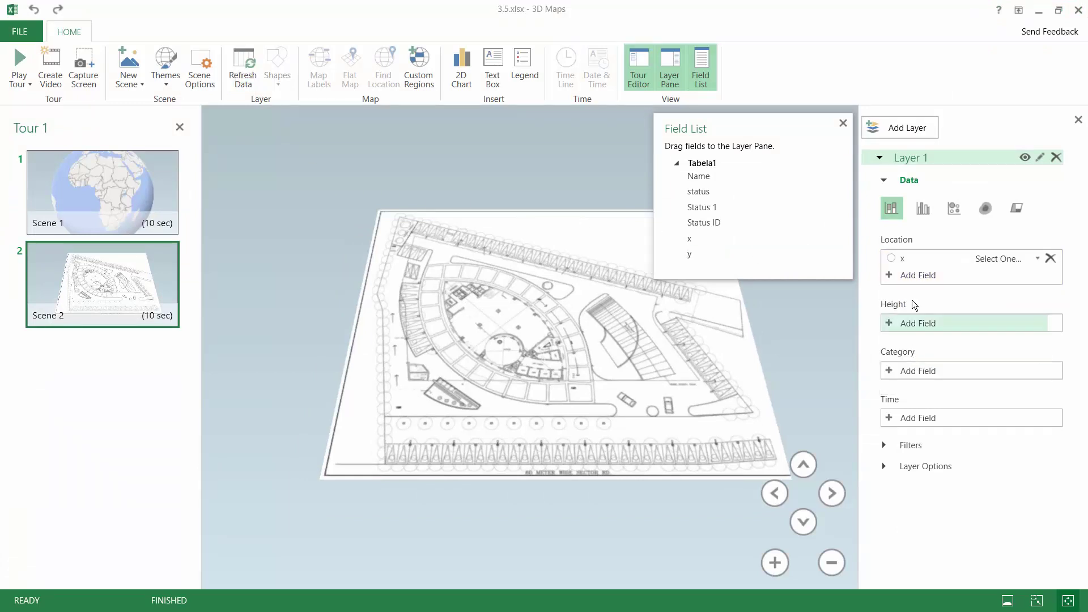
pyautogui.click(923, 274)
pyautogui.click(911, 390)
pyautogui.click(1007, 258)
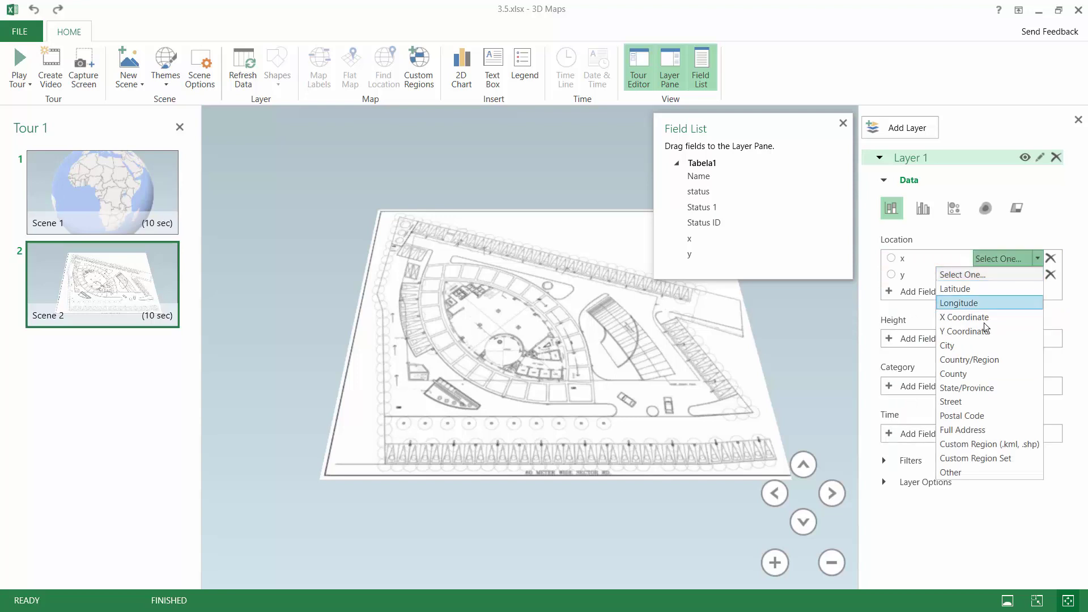
pyautogui.press('Escape')
pyautogui.click(979, 315)
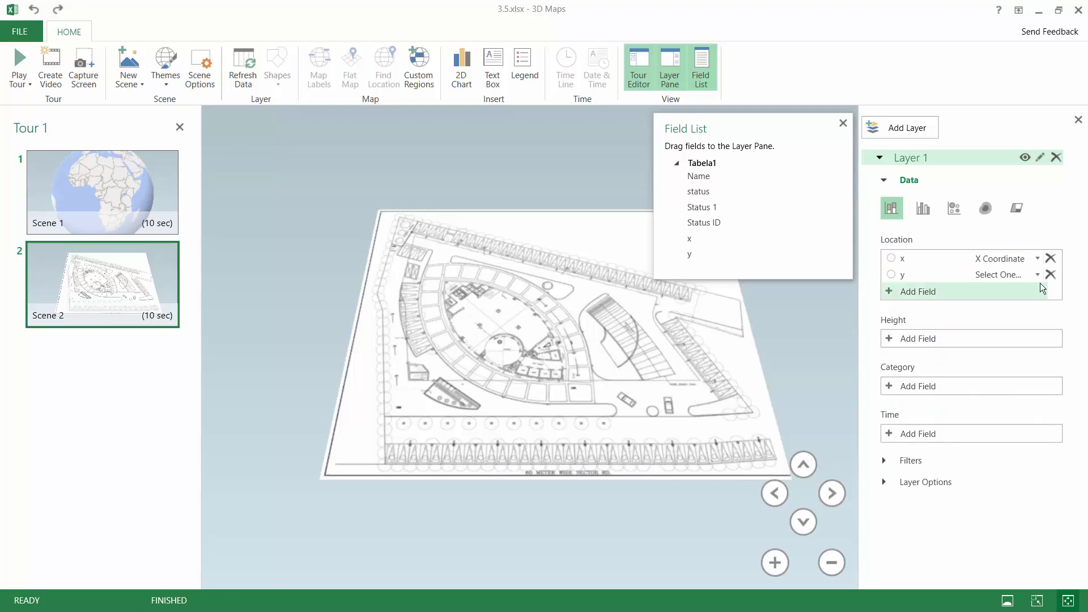
pyautogui.click(1037, 275)
pyautogui.click(975, 350)
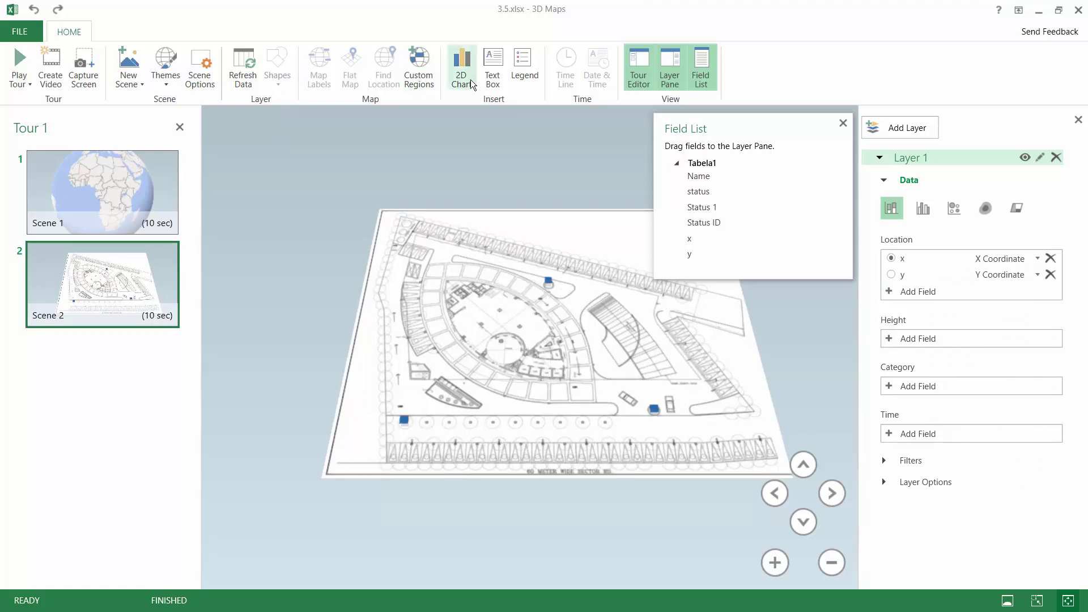
# - Tilt the floor plan to a top-down view, close the Field List and start picking a Category field
pyautogui.moveTo(803, 464); pyautogui.dragTo(802, 471)
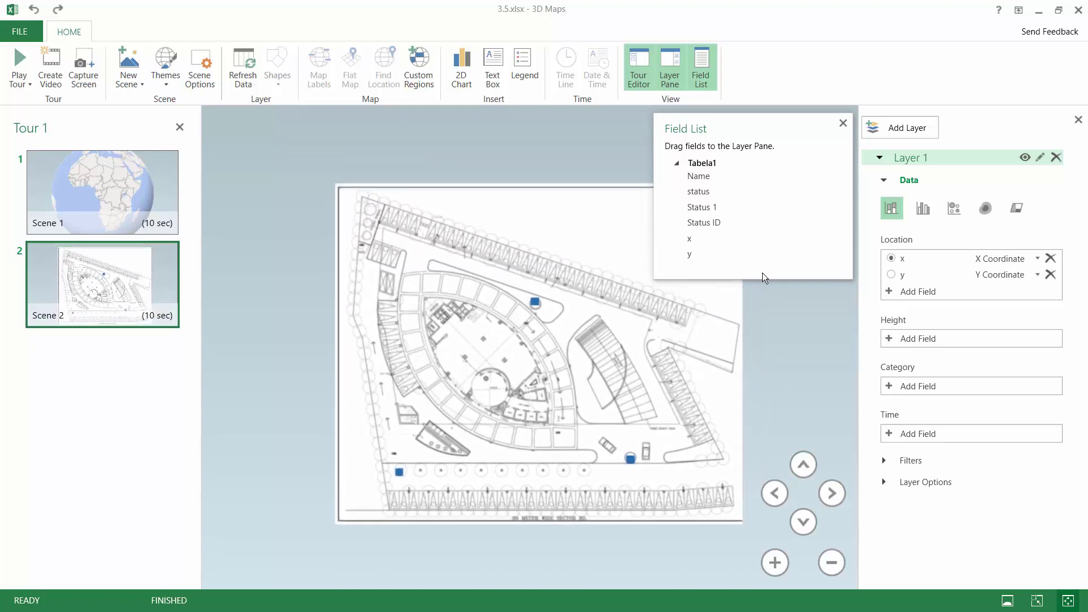
pyautogui.click(843, 124)
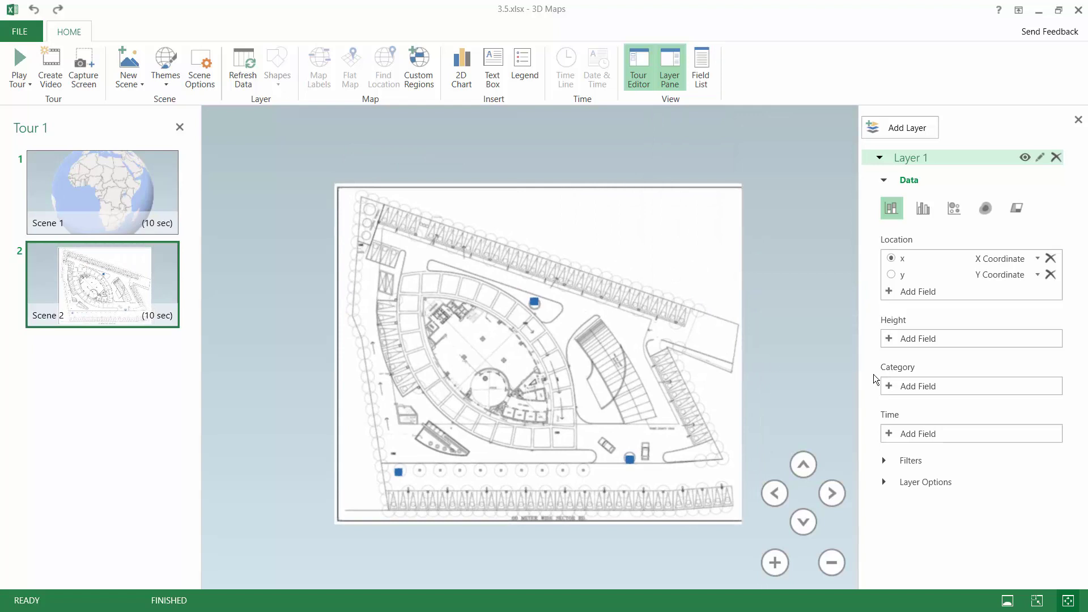
pyautogui.moveTo(698, 345); pyautogui.dragTo(665, 321)
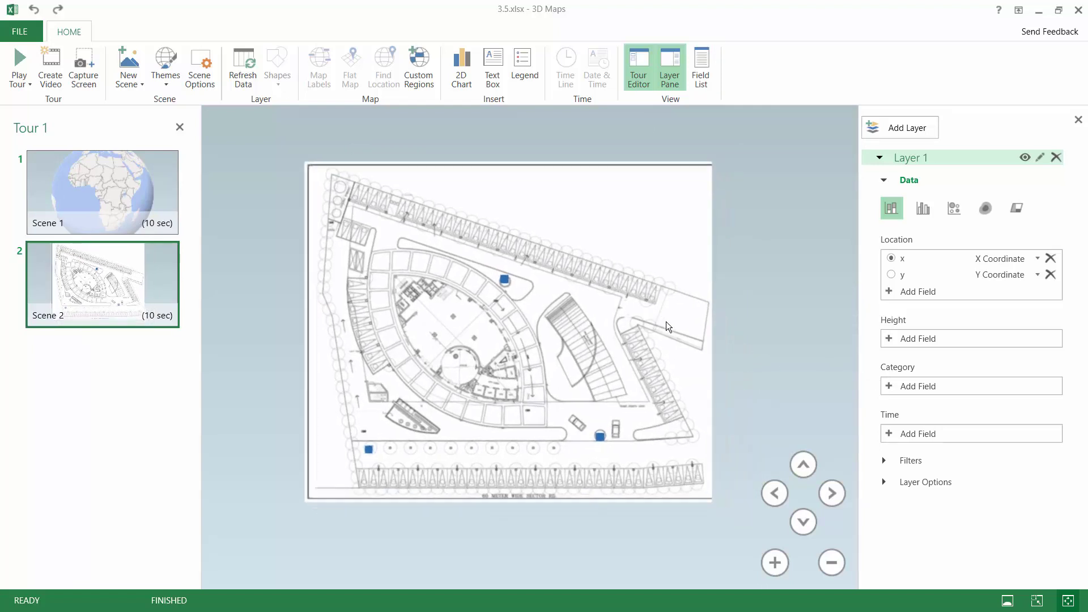
pyautogui.click(896, 387)
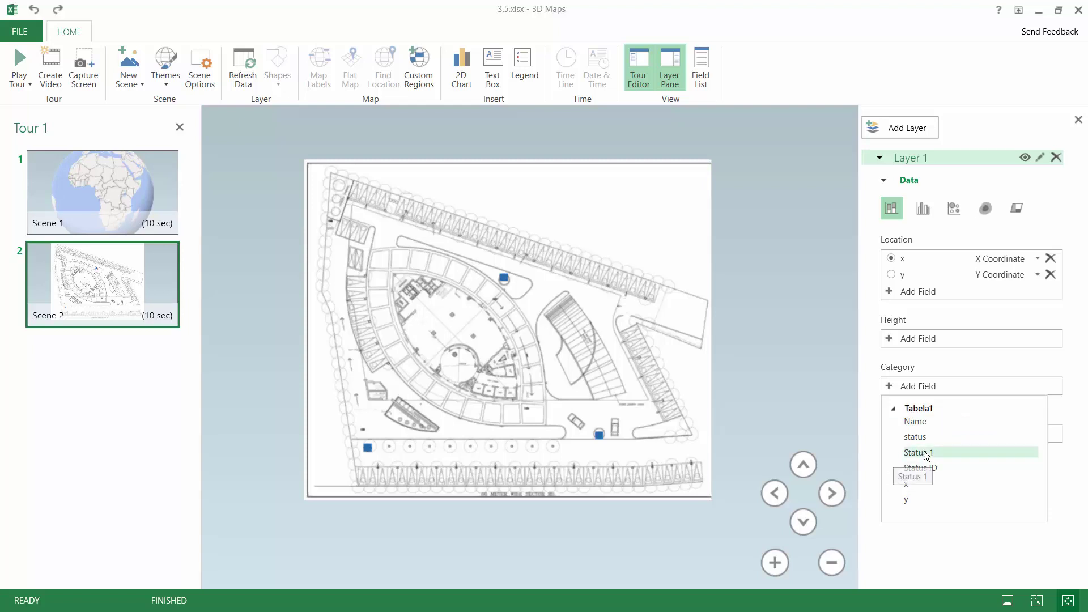
# - Categorise the tank markers by status and expand the layer's display options
pyautogui.click(924, 436)
pyautogui.moveTo(252, 452)
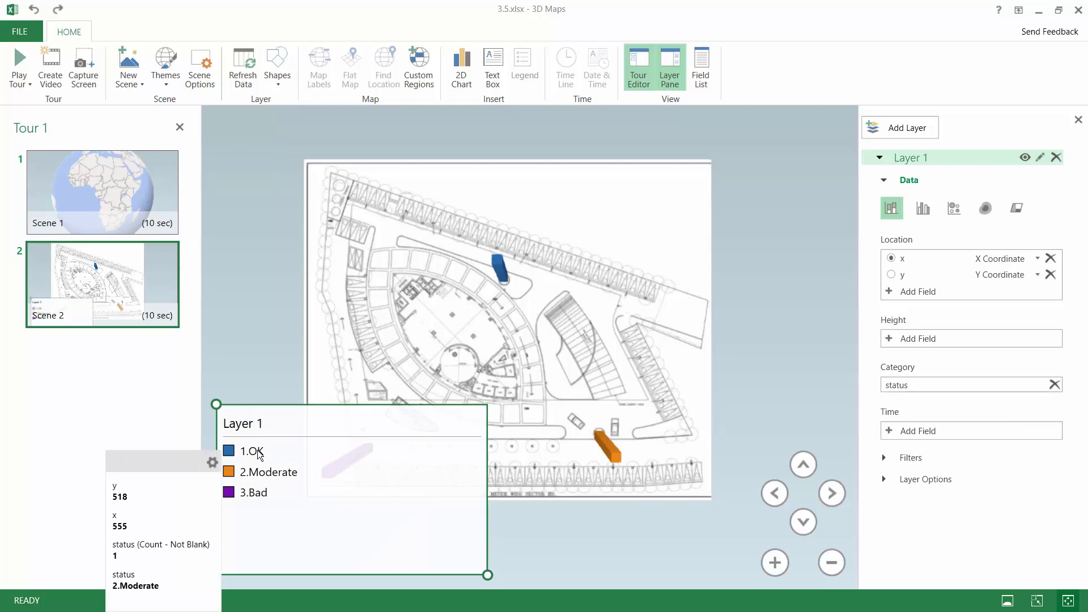
pyautogui.click(736, 489)
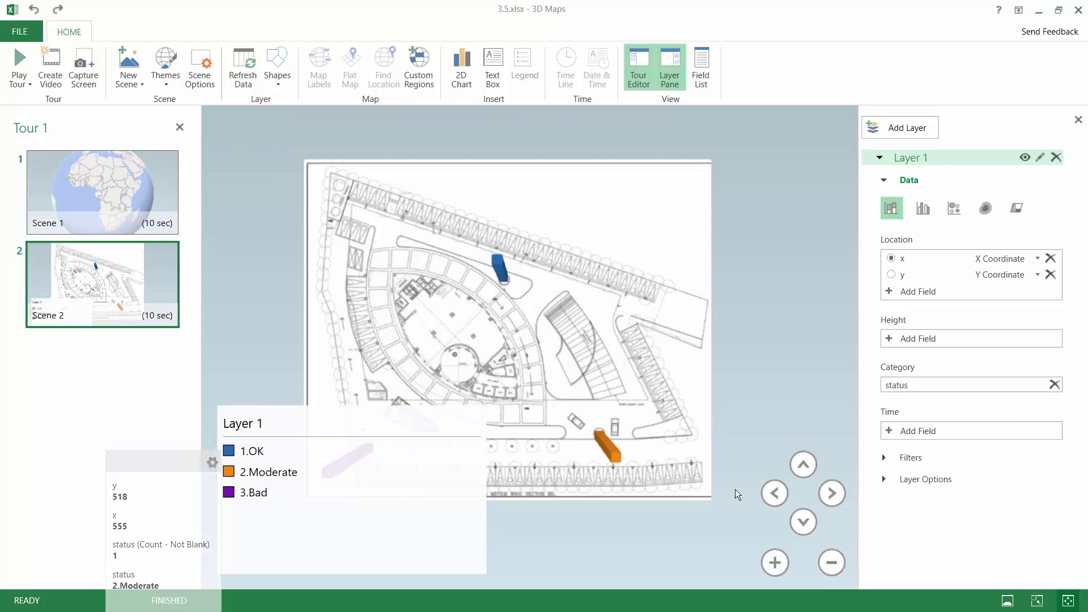
pyautogui.click(884, 478)
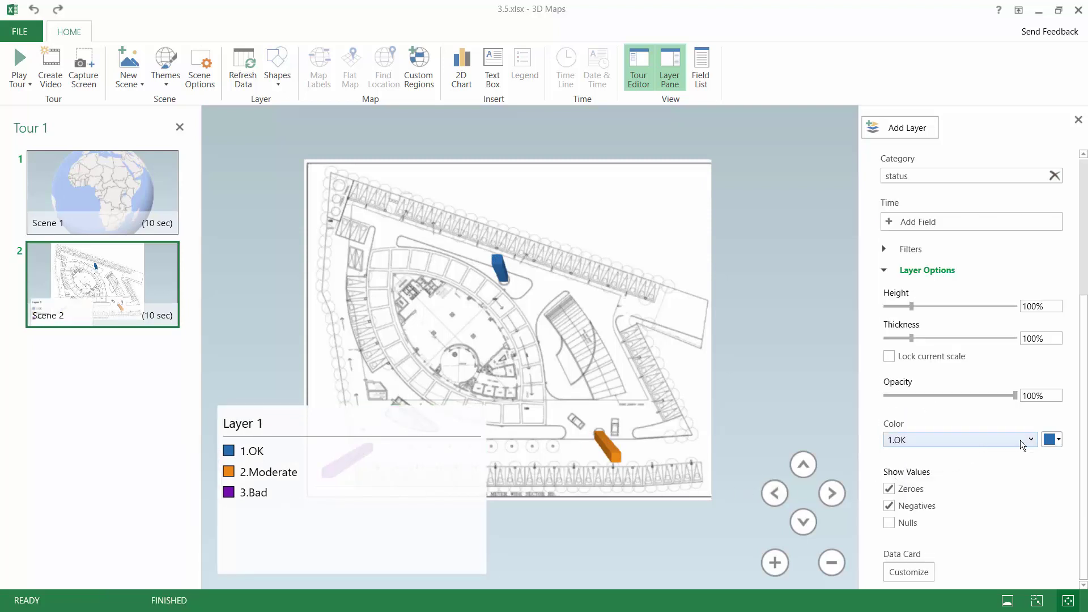
# - Colour 1.OK green and 3.Bad red, leaving 2.Moderate orange
pyautogui.click(1058, 442)
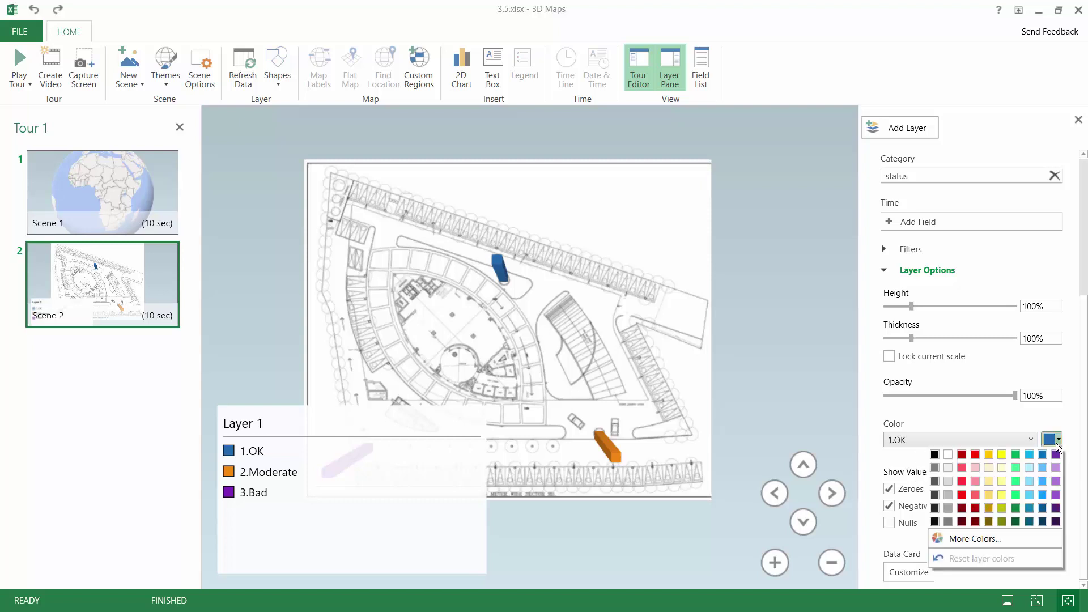
pyautogui.click(1016, 453)
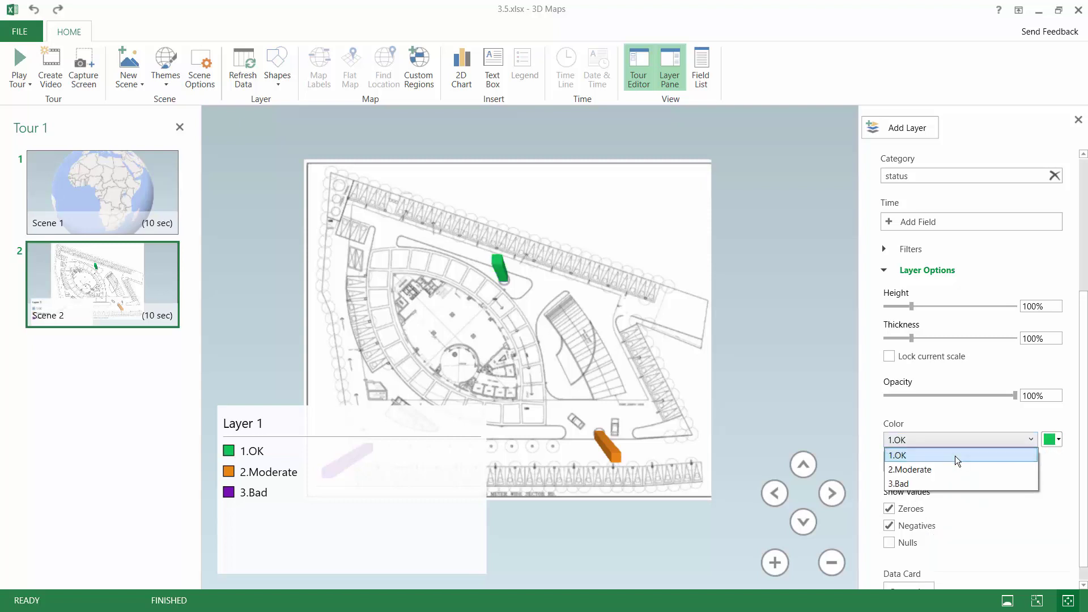
pyautogui.click(953, 466)
pyautogui.click(1030, 441)
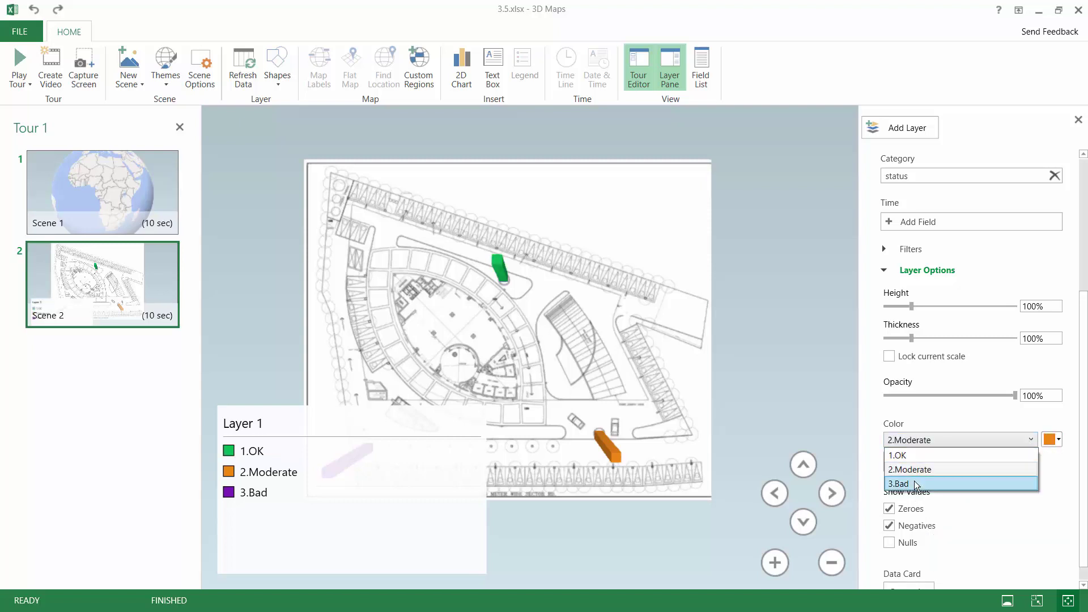
pyautogui.click(914, 481)
pyautogui.click(1052, 441)
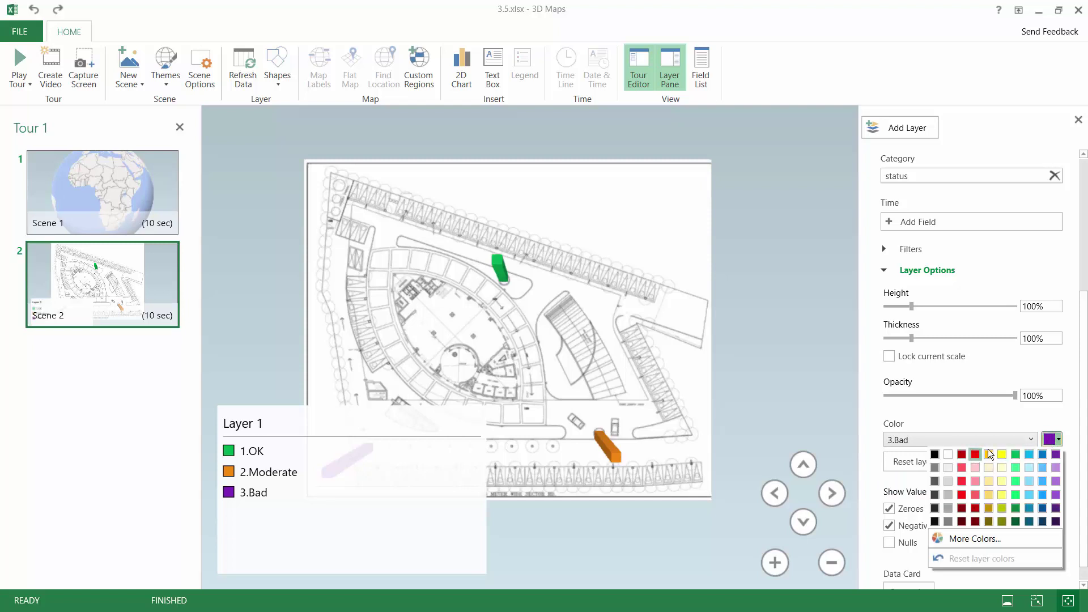
pyautogui.click(989, 455)
pyautogui.scroll(5, 977, 340)
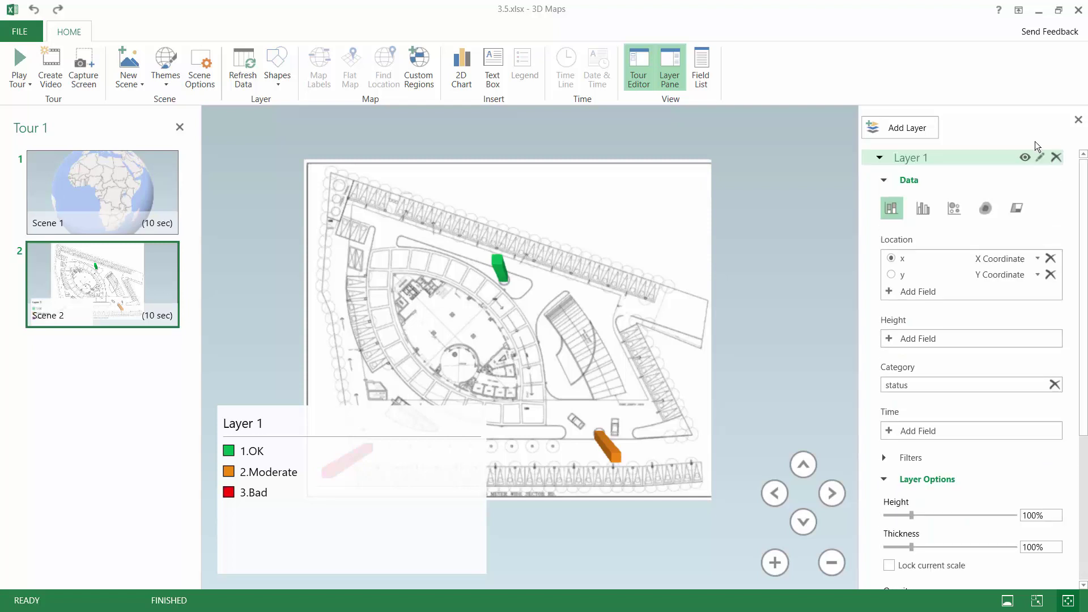
# - Show the tanks as bubbles shrunk to 15% size and move the legend lower on the map
pyautogui.click(953, 208)
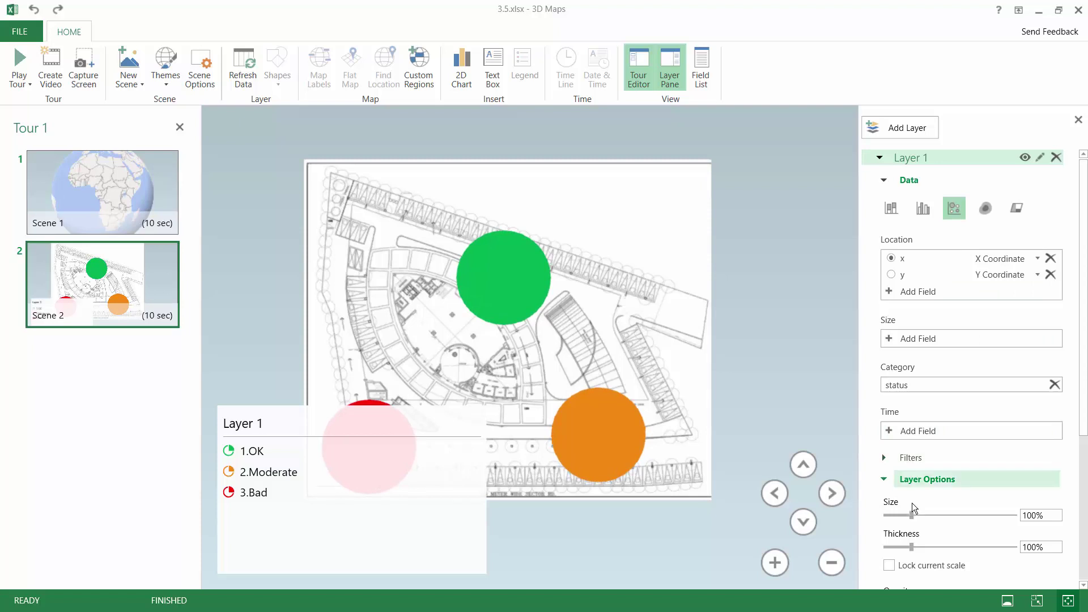
pyautogui.moveTo(911, 516); pyautogui.dragTo(891, 516)
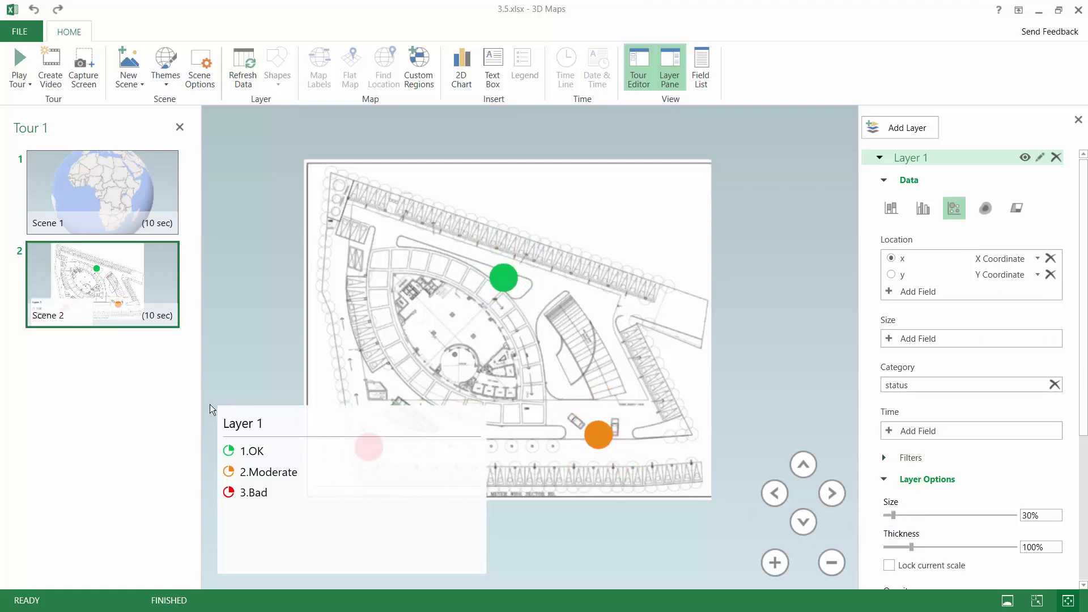
pyautogui.moveTo(211, 408); pyautogui.dragTo(220, 469)
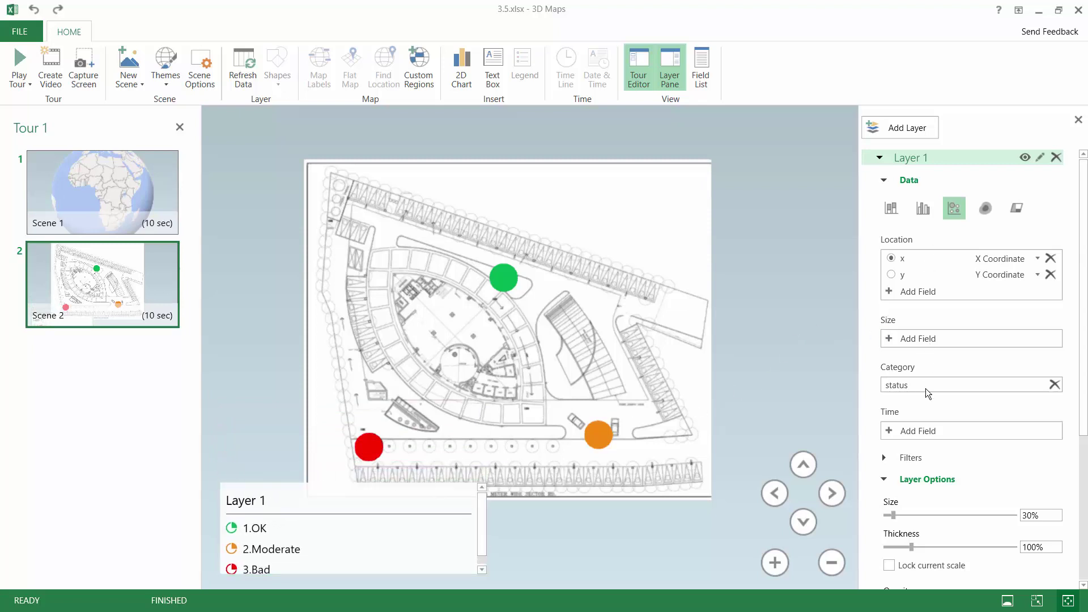
pyautogui.moveTo(893, 516); pyautogui.dragTo(888, 516)
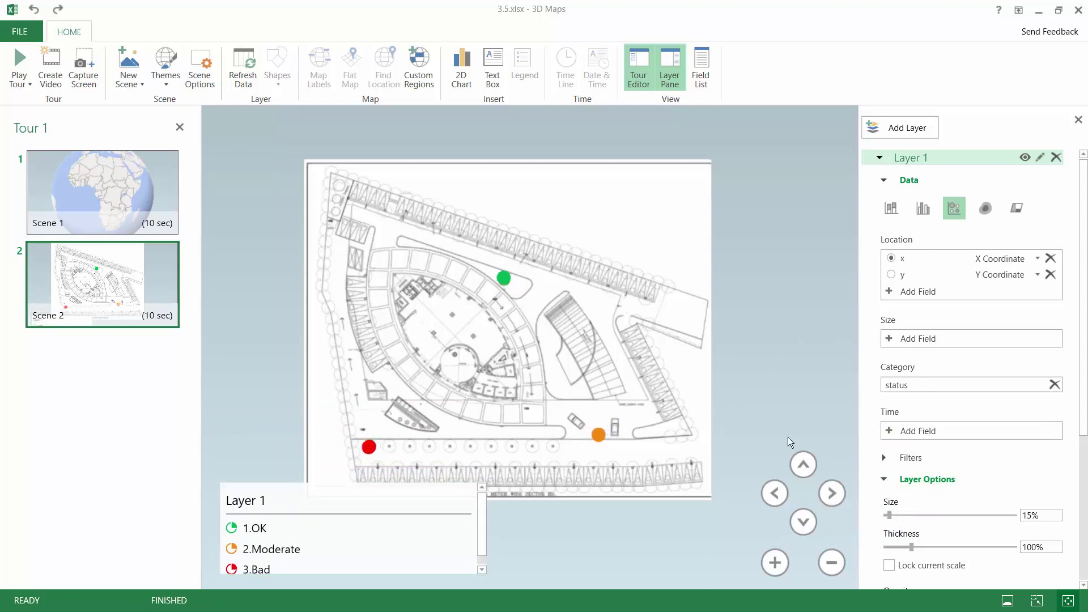